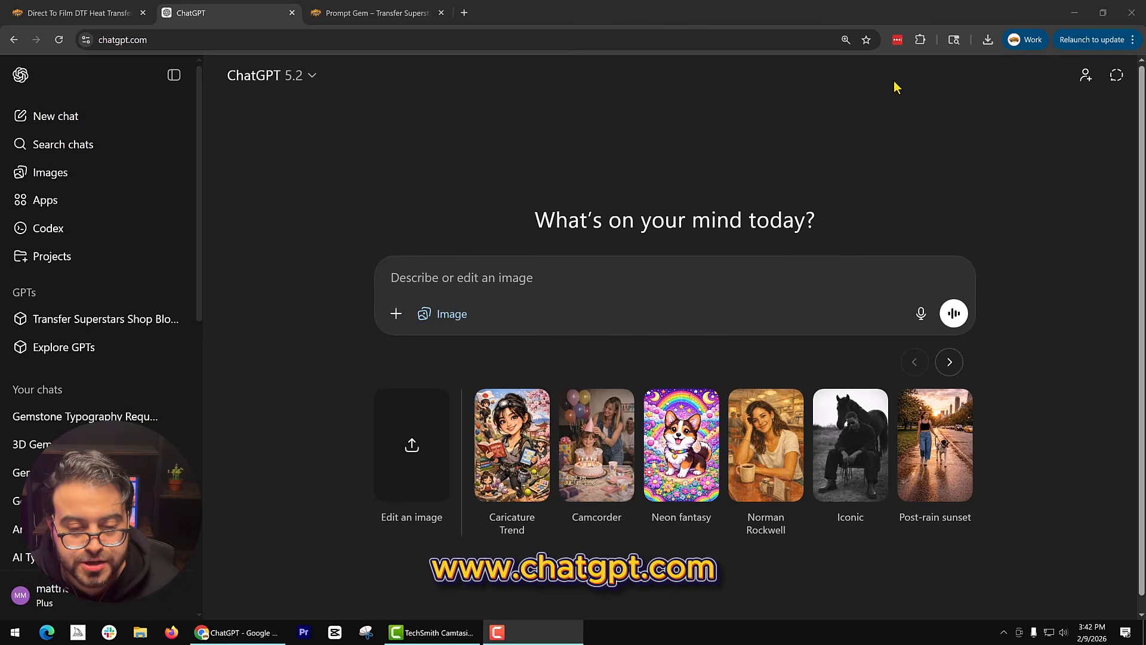
Copy the gemstone typography prompt from the Prompt Gem page and paste it into the ChatGPT image prompt.
click(356, 8)
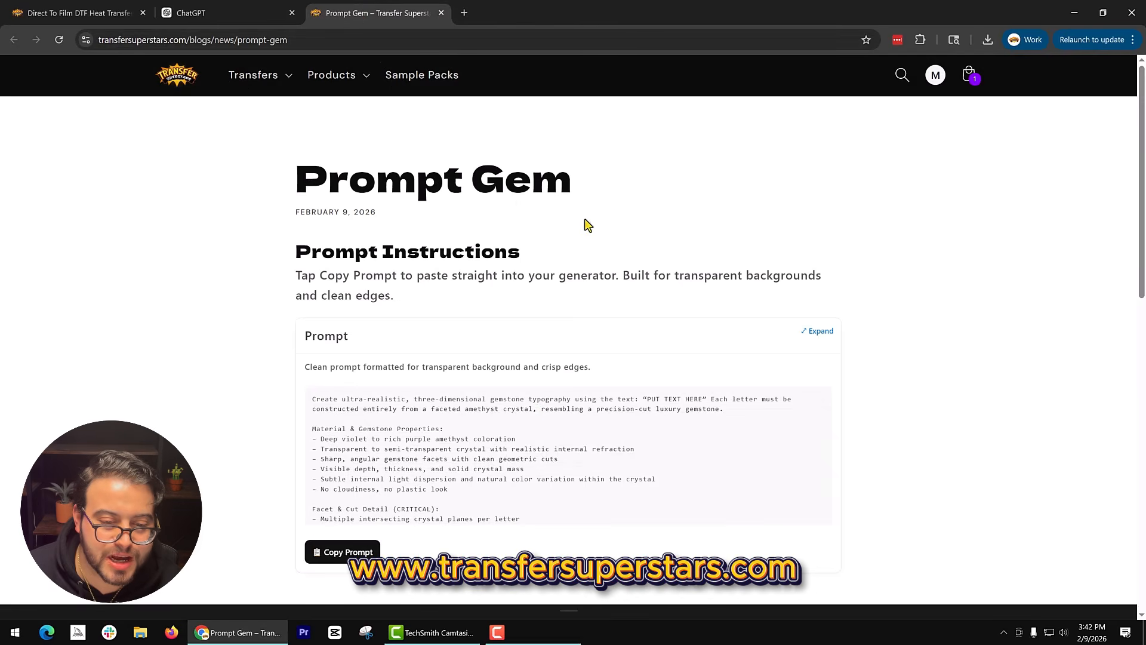
click(346, 540)
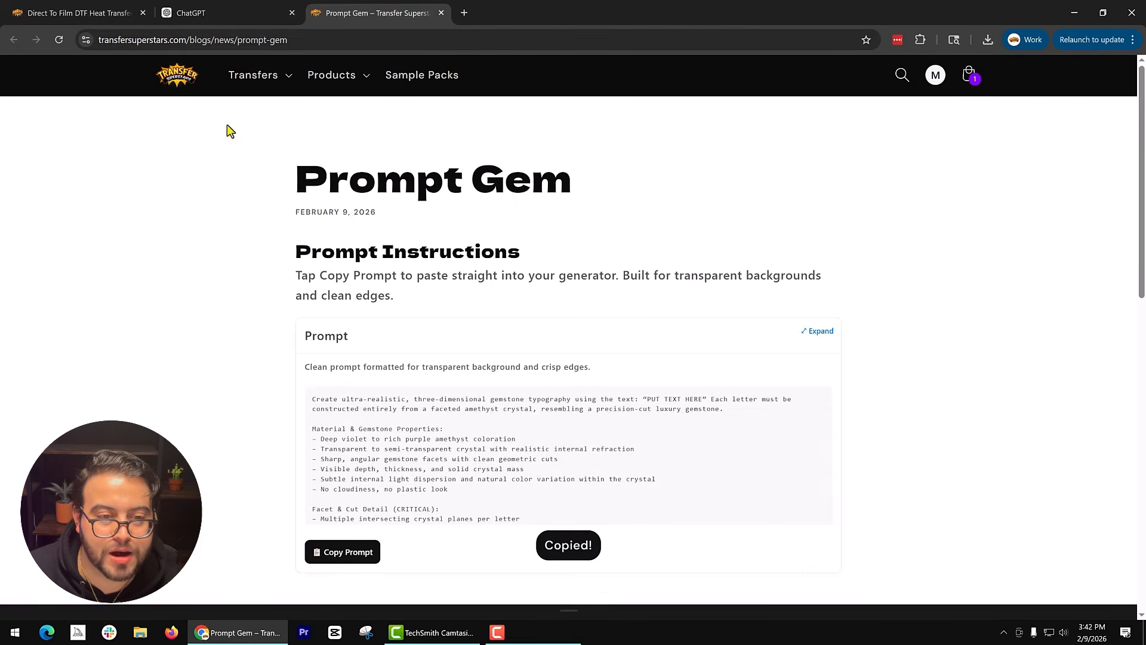
click(223, 12)
key(ctrl+v)
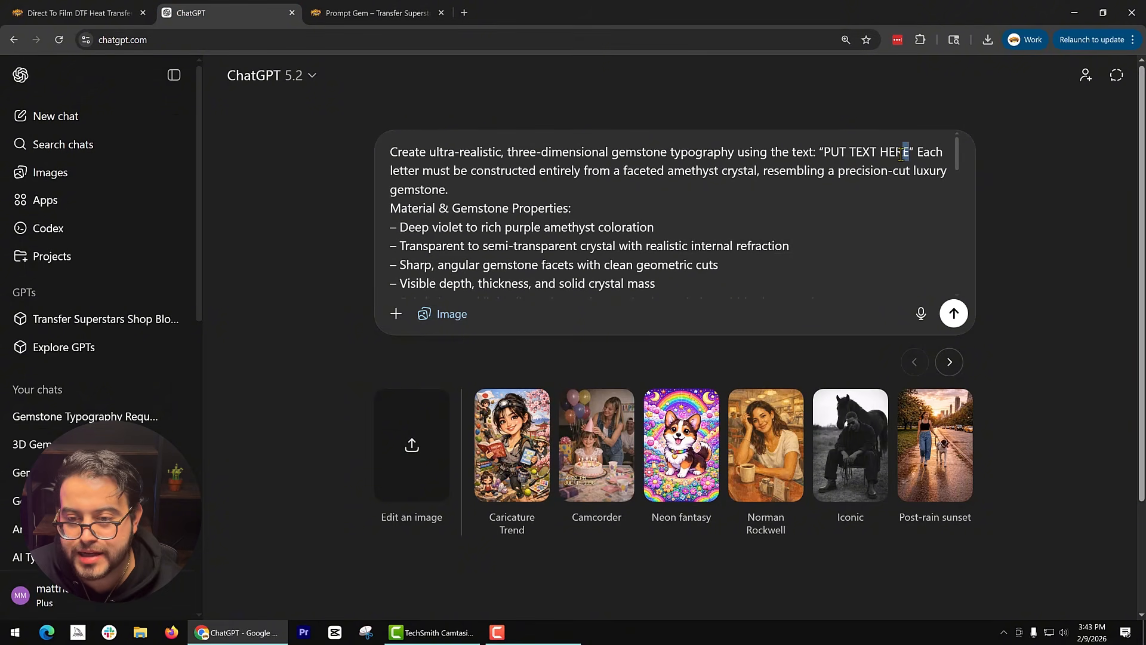
Replace the "PUT TEXT HERE" placeholder in the prompt with "GEM" and generate the image.
drag(901, 154, 827, 161)
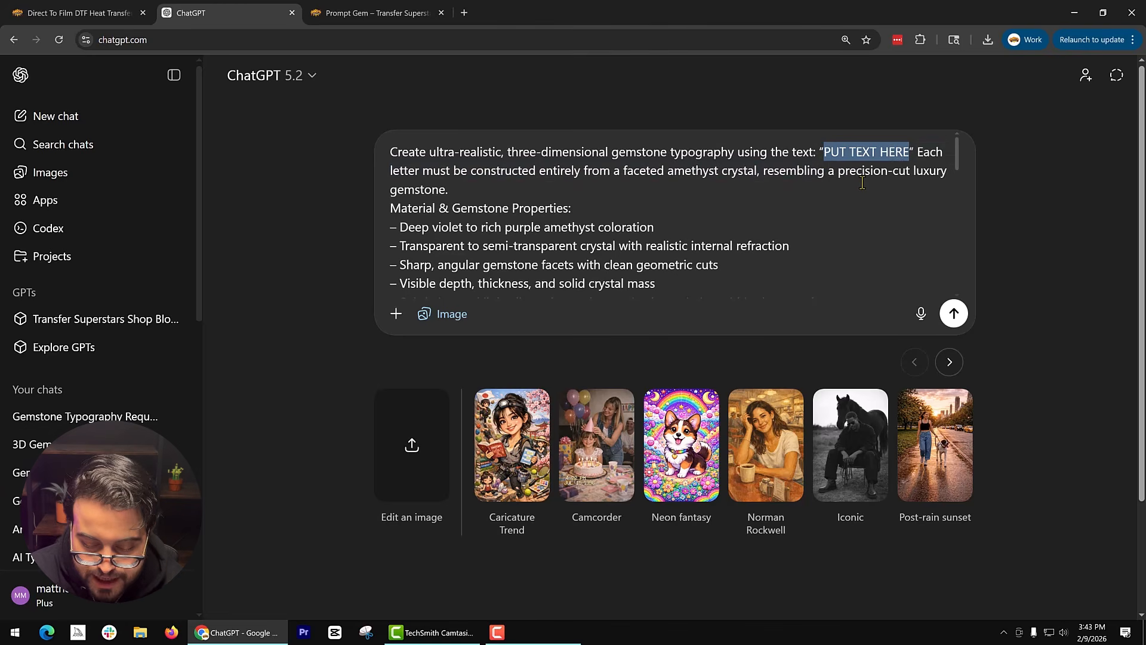
text(GEMN)
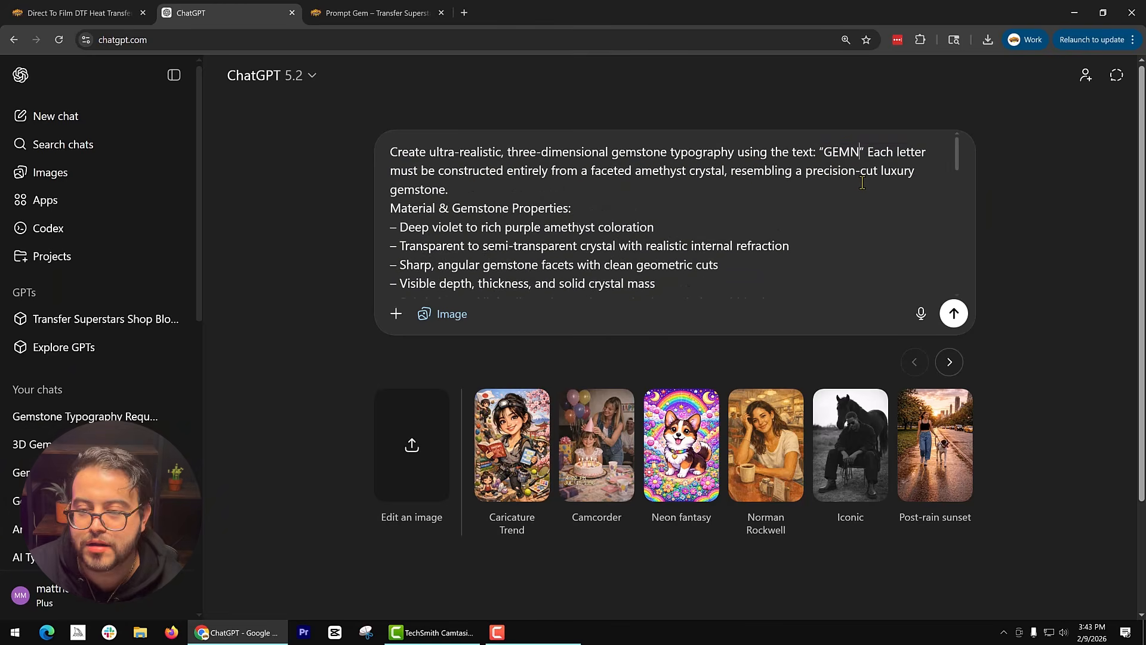
key(BackSpace)
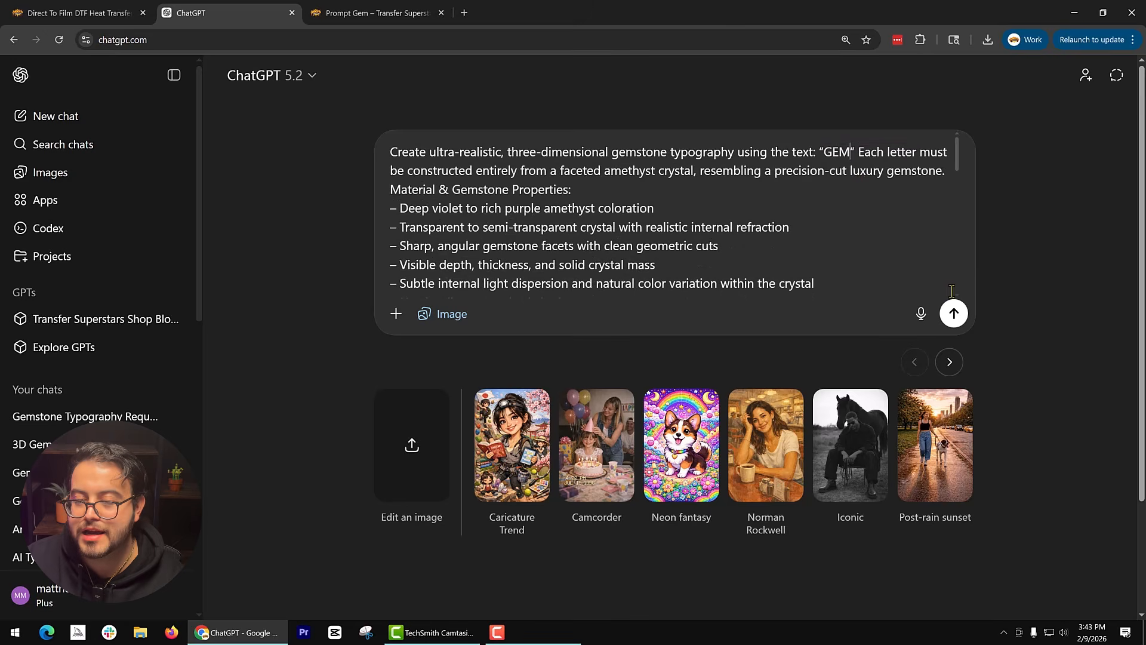
click(953, 312)
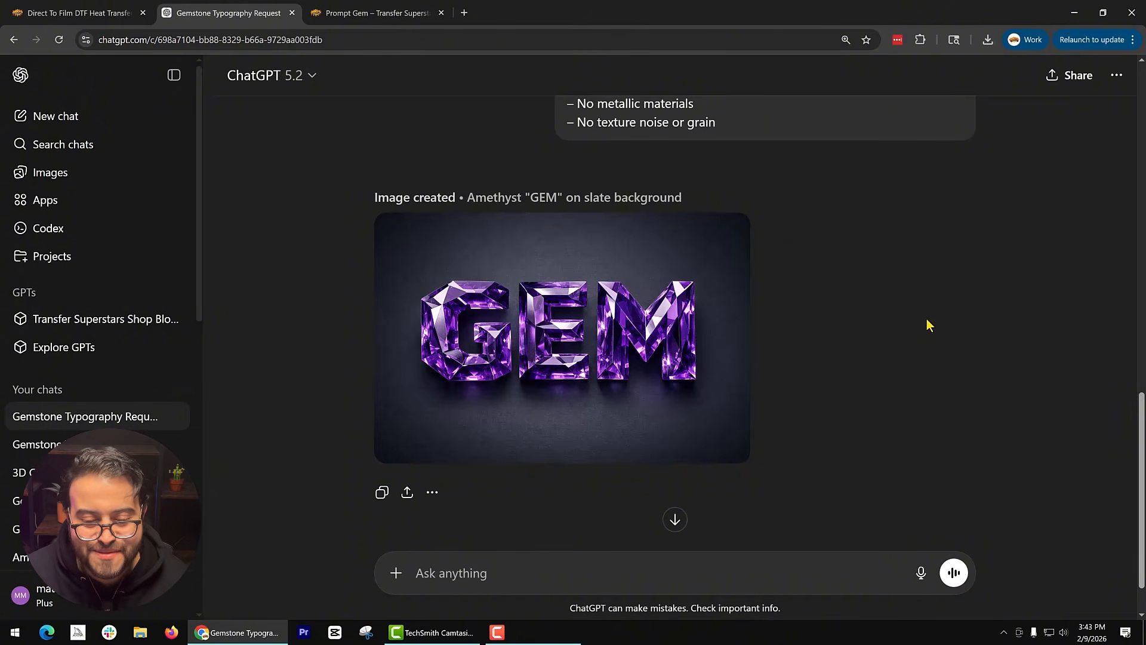
Download the generated GEM image as a PNG to the Downloads folder.
mouse_move(673, 448)
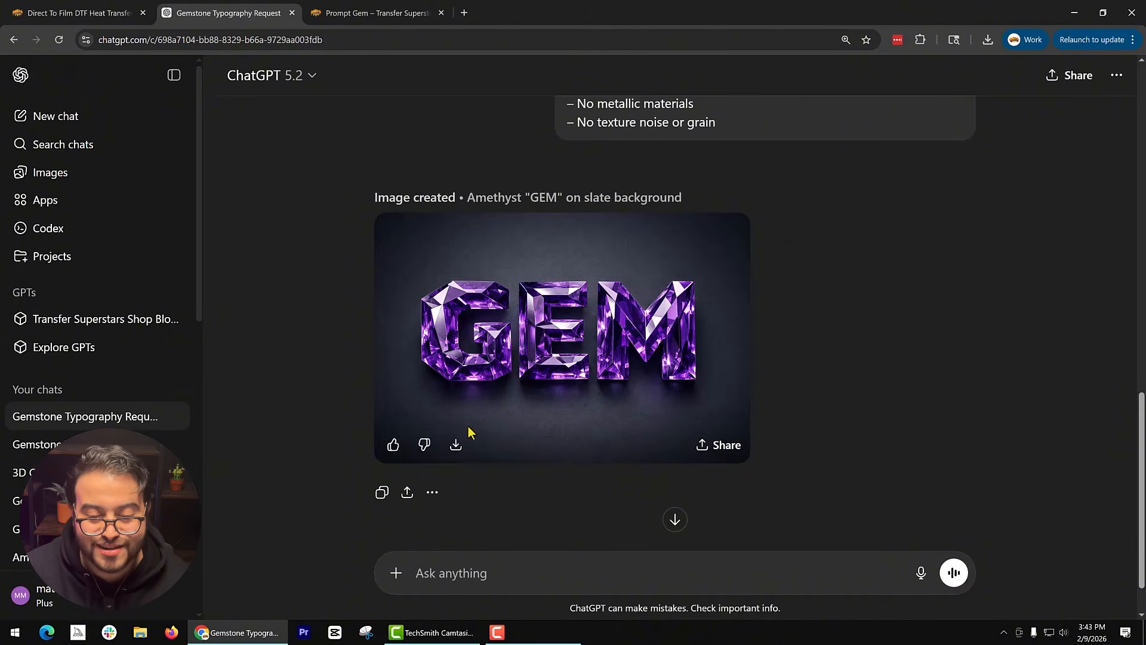
click(455, 449)
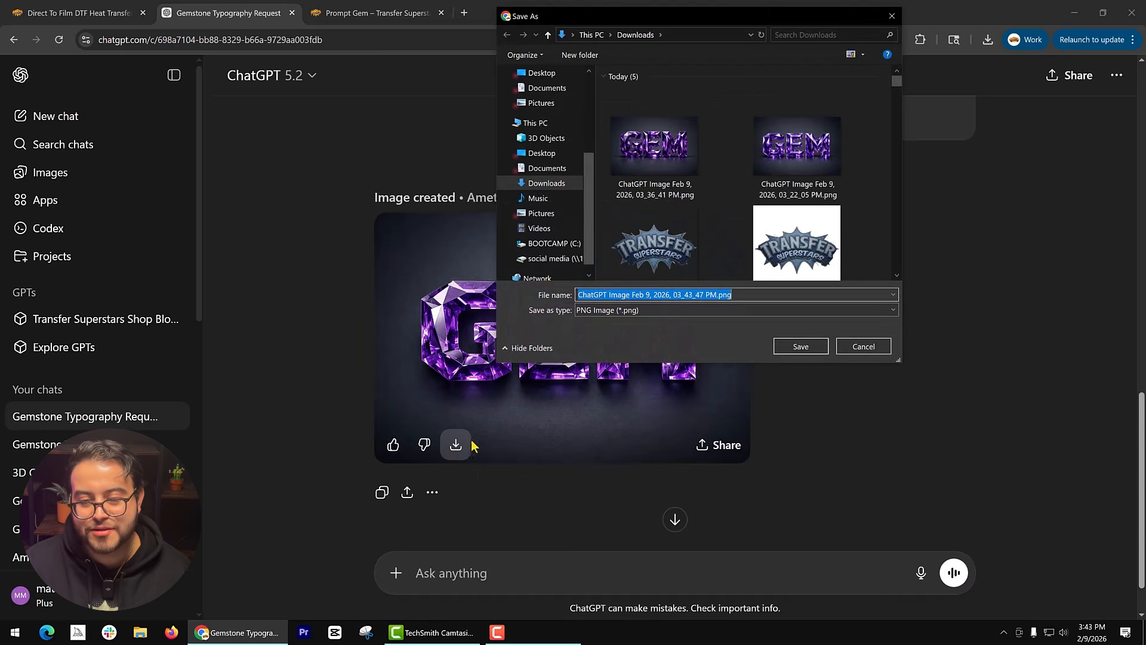
click(825, 352)
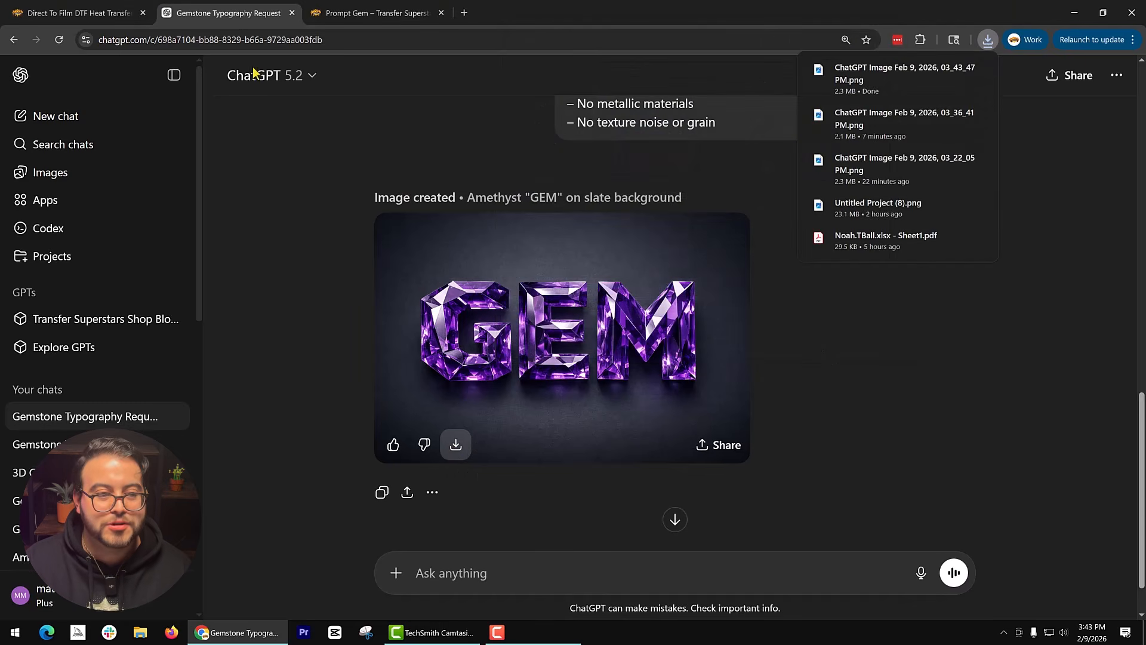
Switch to the Transfer Superstars site and start a brand new 22 in X 12 in sheet in the DTF Transfer Gang Sheet Builder.
click(104, 10)
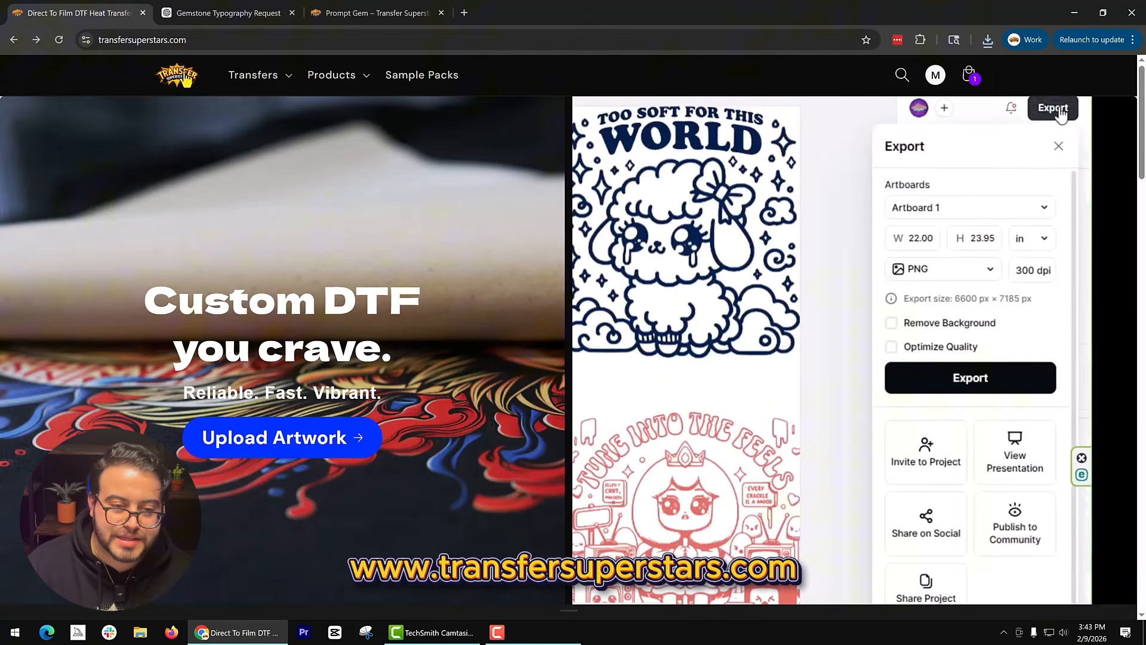
click(254, 75)
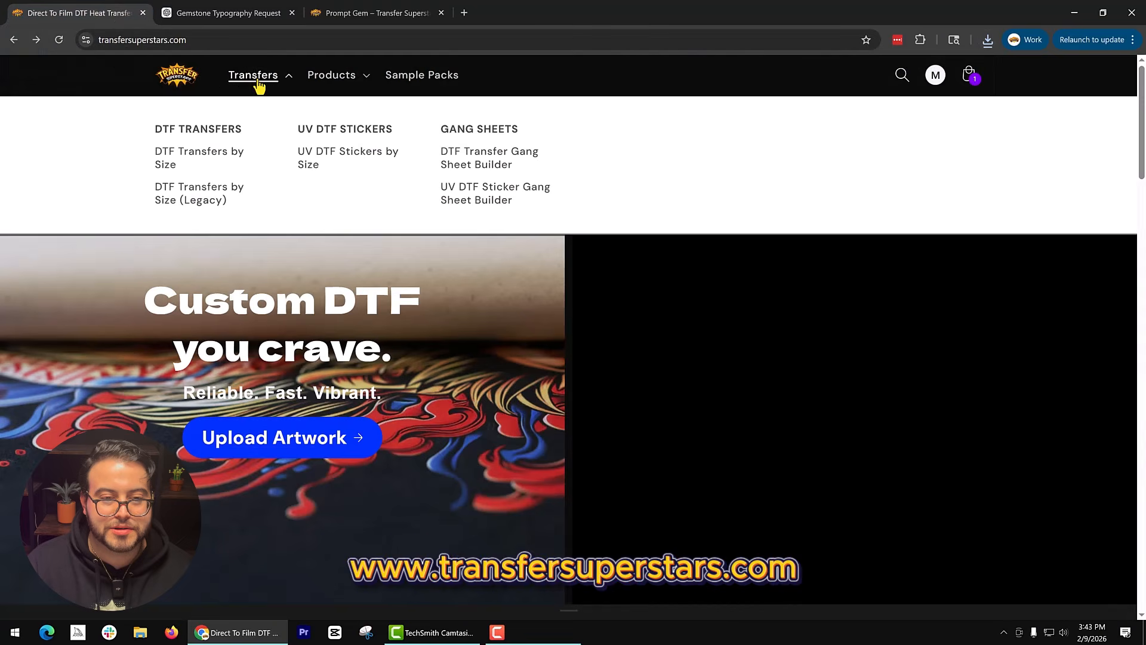
click(506, 170)
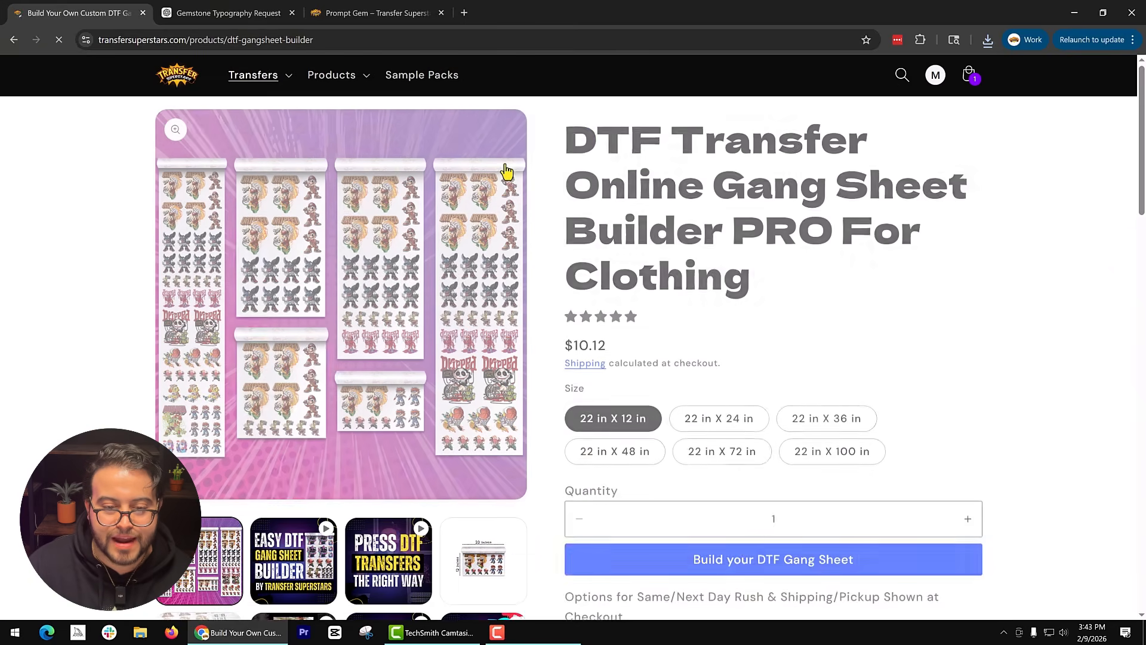
click(723, 551)
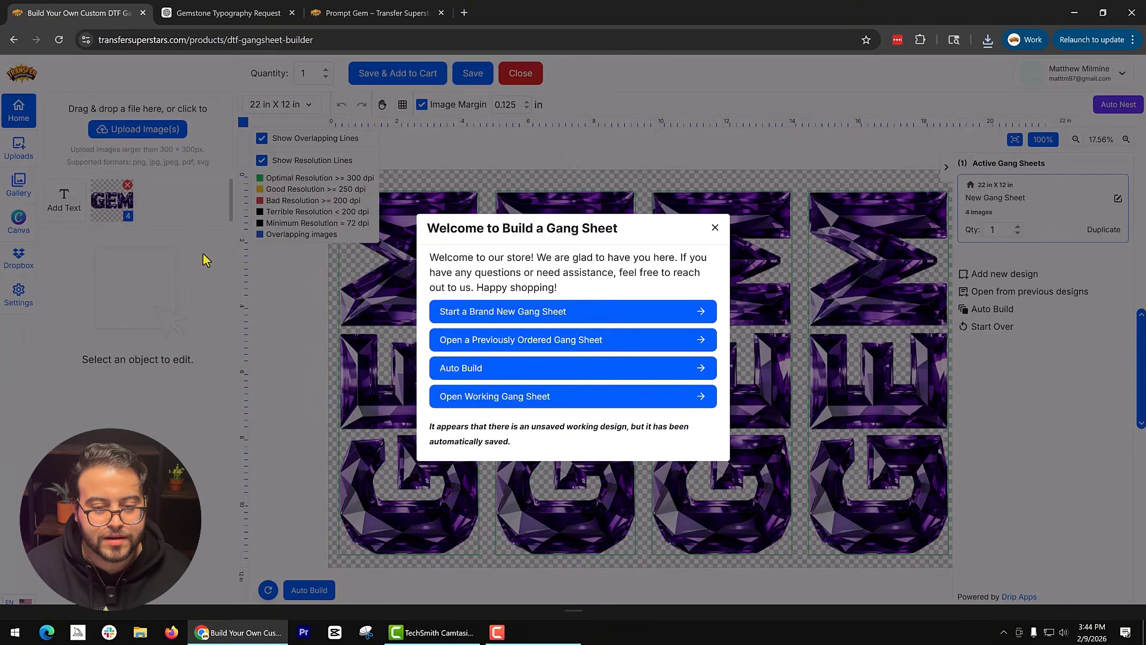
click(467, 315)
Upload "ChatGPT Image Feb 9, 2026, 03_43_47 PM.png" and place it on the gang sheet.
click(142, 129)
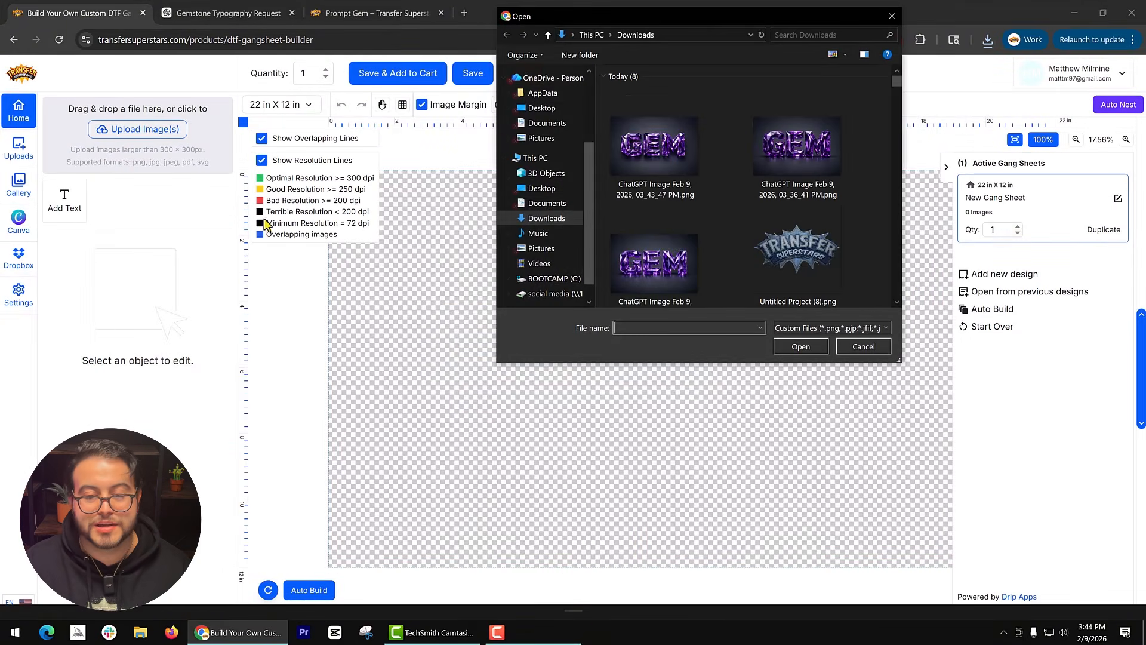
click(654, 147)
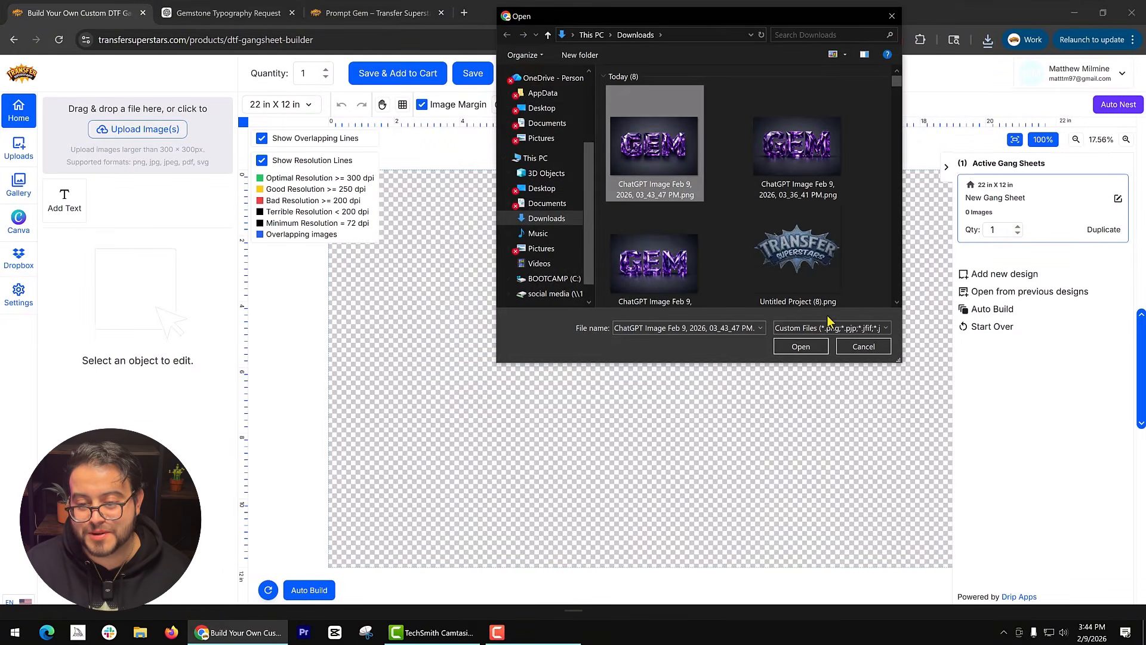
click(822, 348)
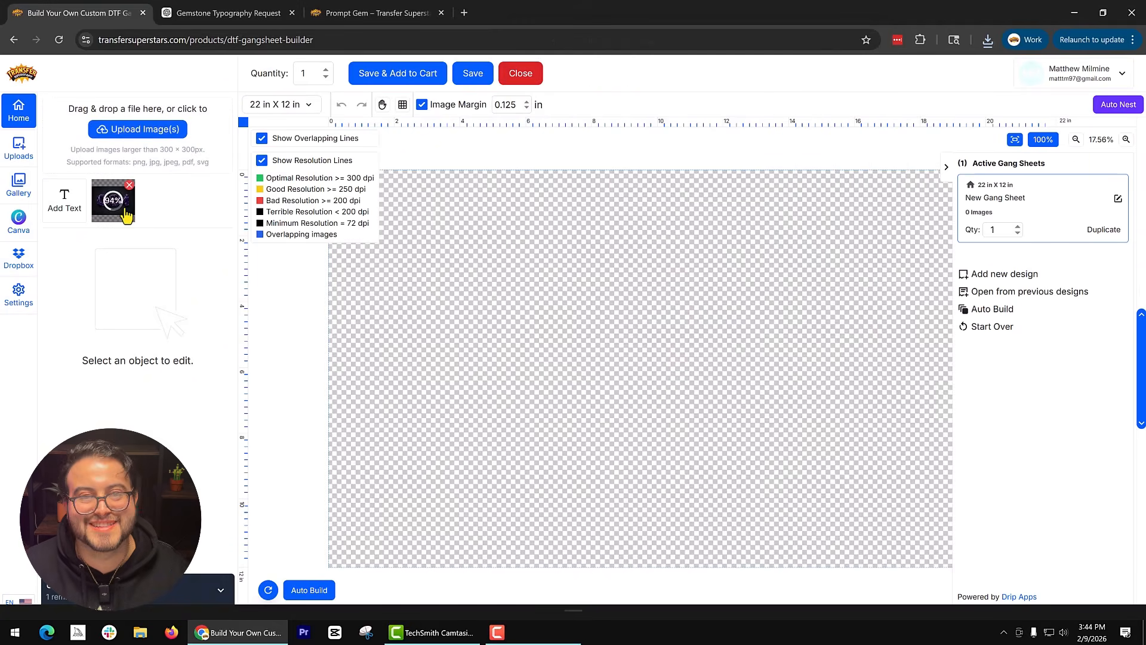
click(114, 200)
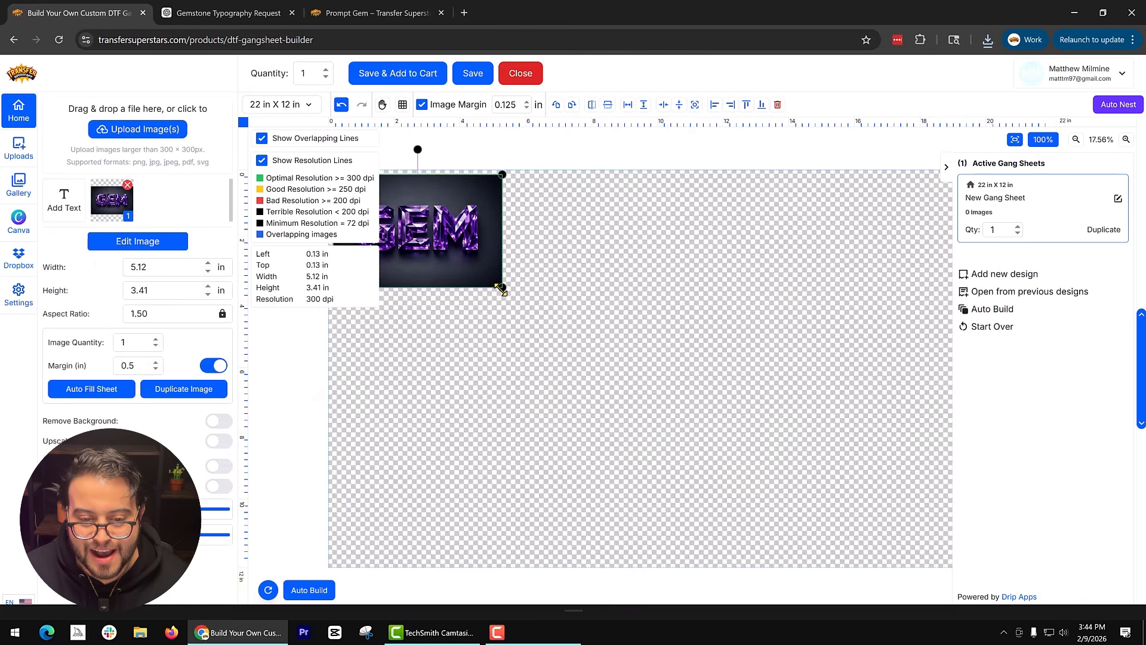
Enlarge the placed GEM image and set its width to 11 in.
drag(500, 287, 669, 399)
click(146, 269)
double_click(149, 268)
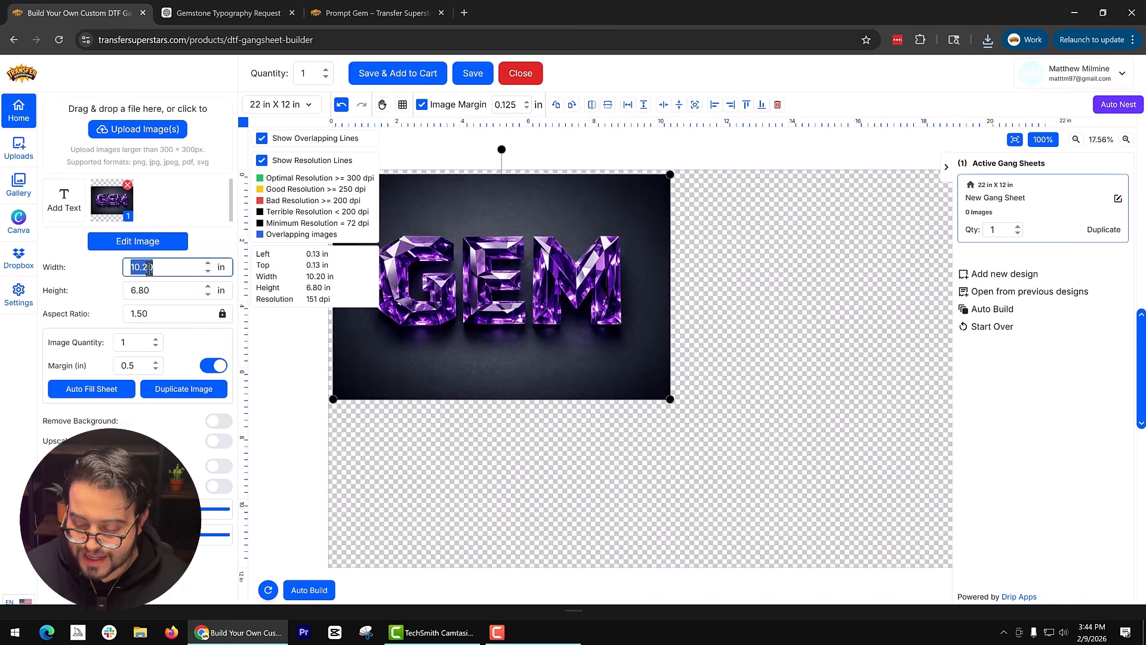
text(11.1)
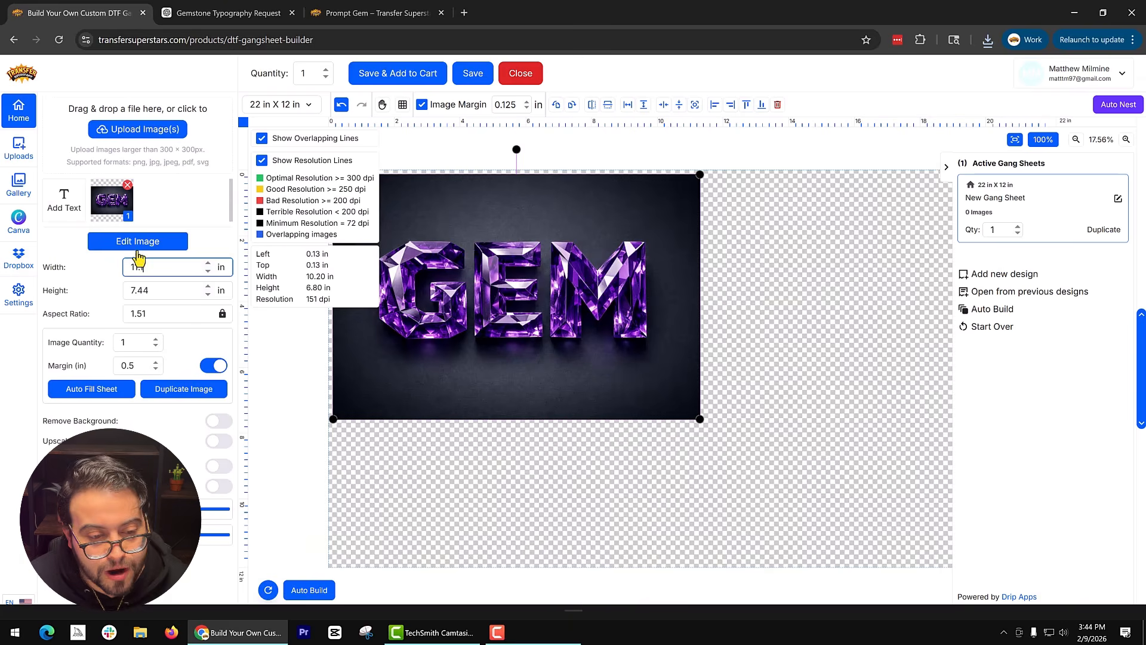
text(.1)
key(BackSpace)
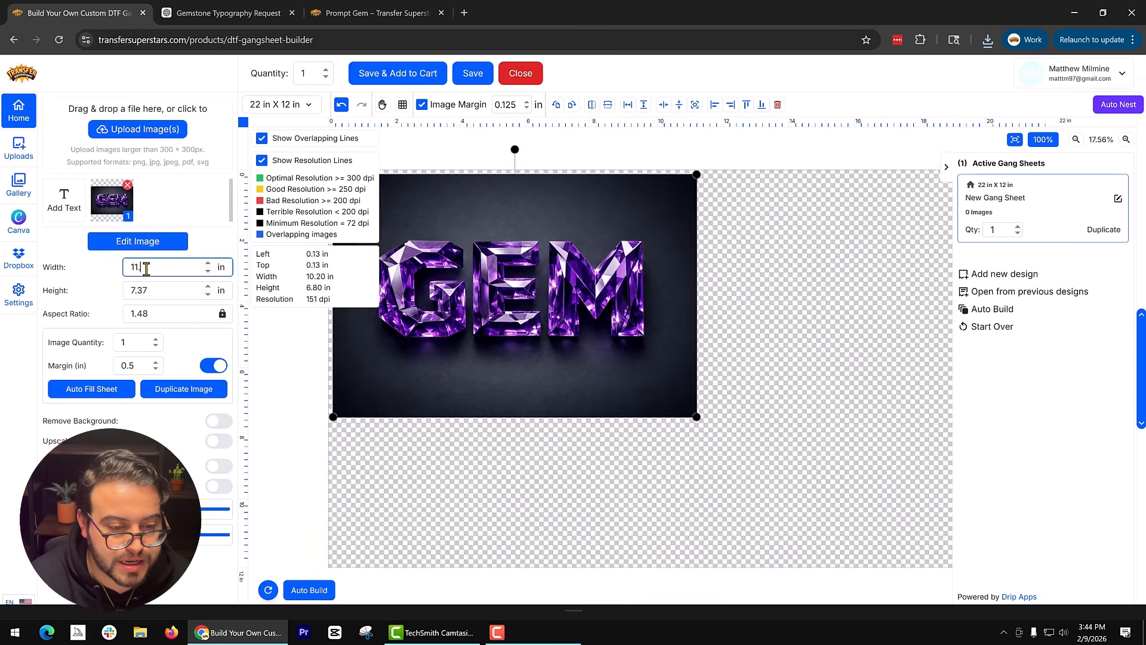
Upscale the GEM image's quality, remove its background, and apply both changes.
click(152, 245)
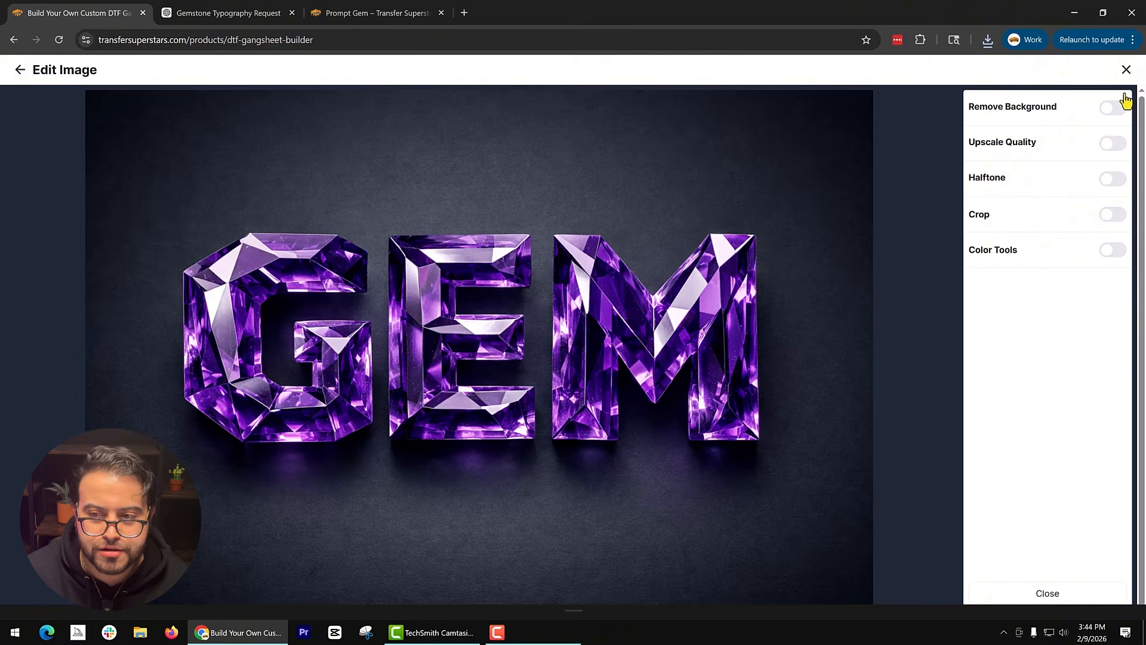
click(1125, 70)
click(109, 239)
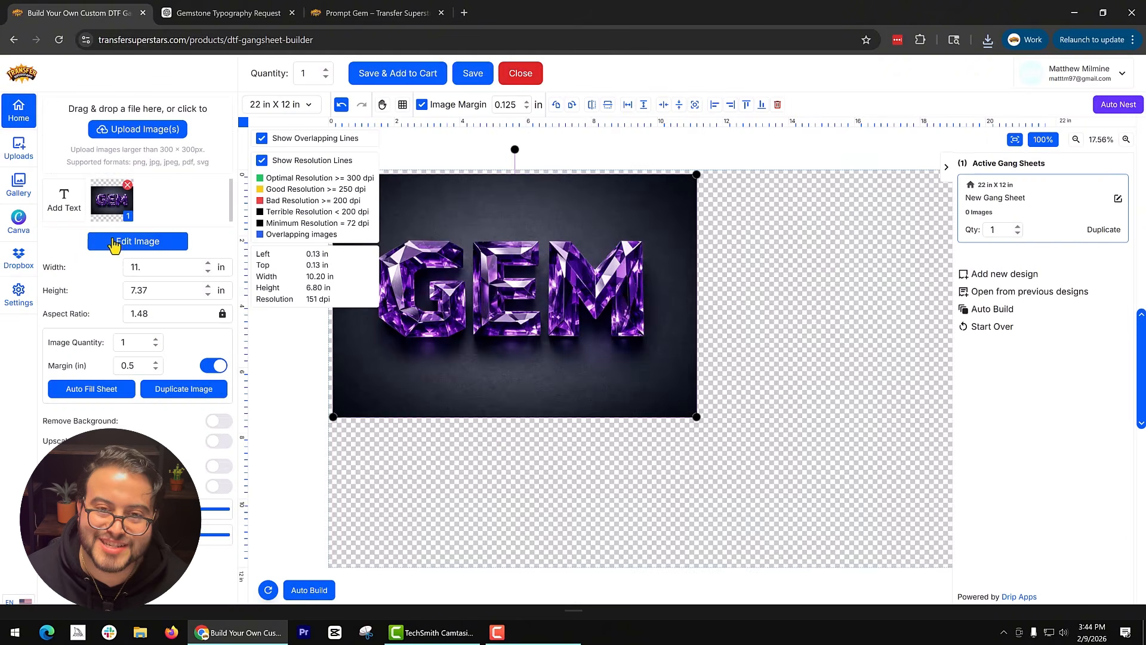
click(1114, 148)
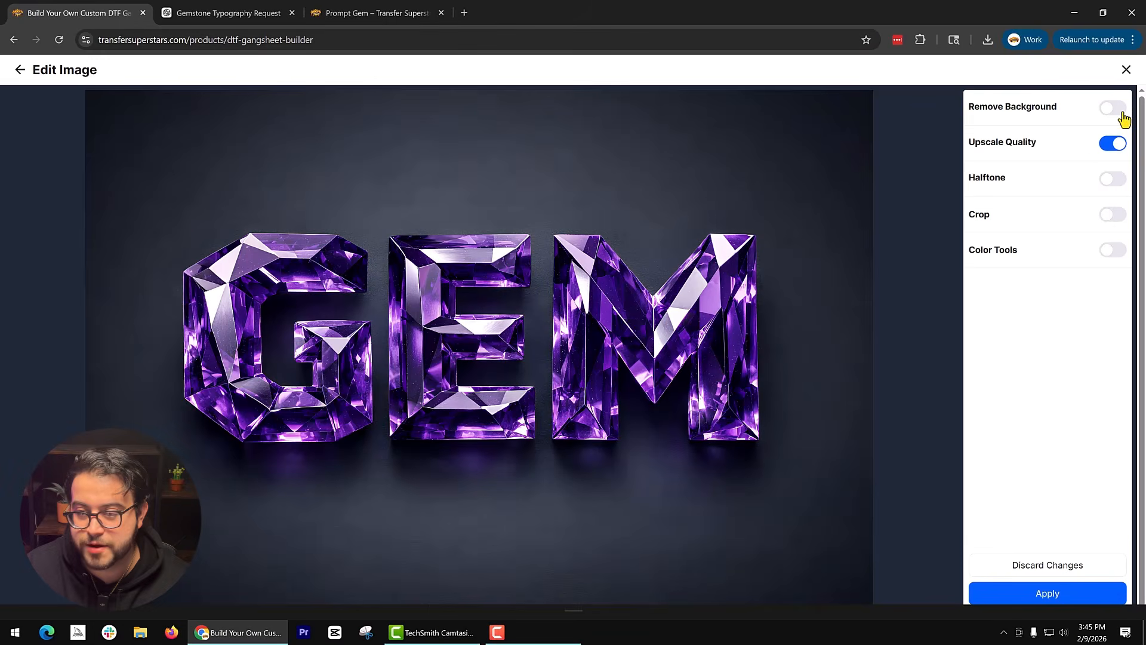
click(1114, 109)
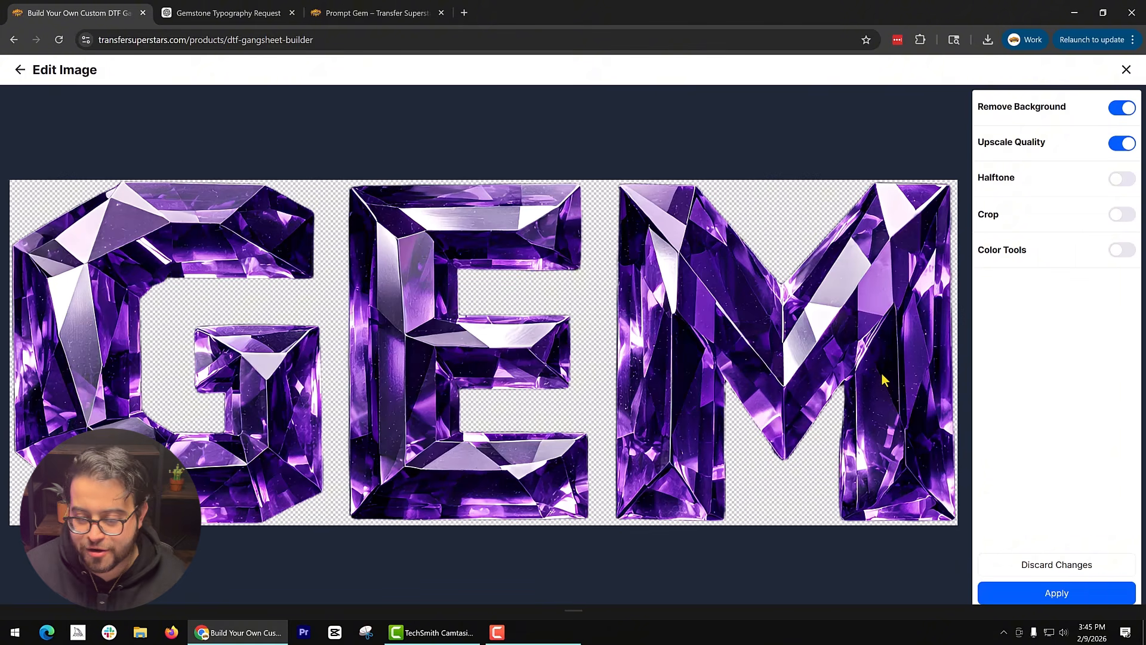
click(1014, 594)
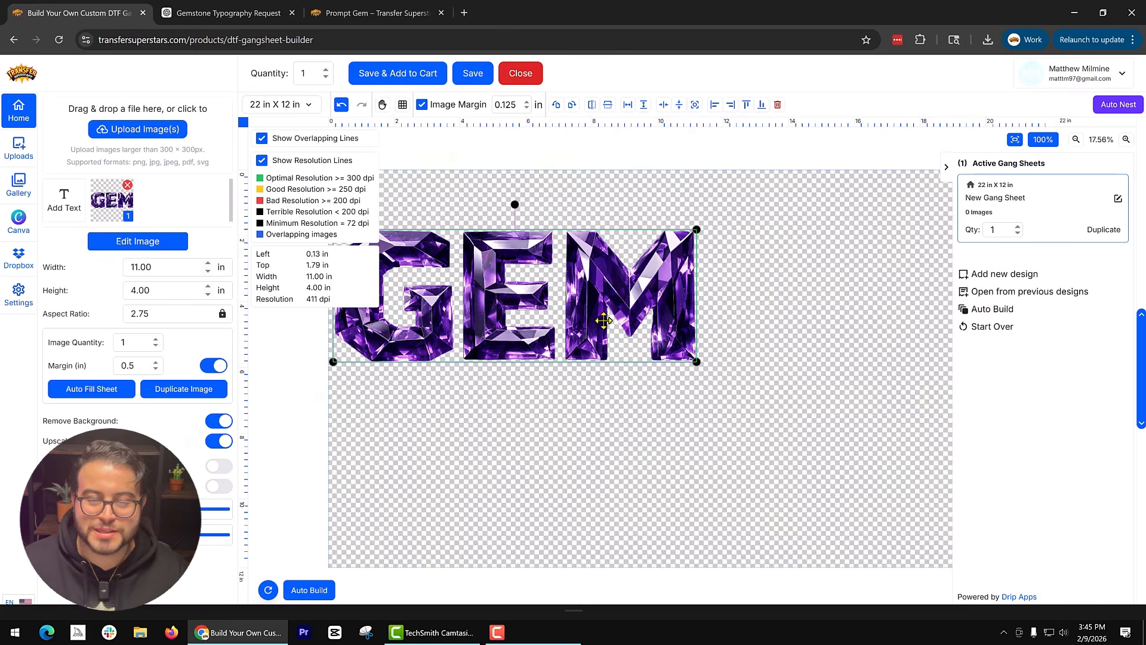
Rotate the GEM artwork 90° counterclockwise and place it vertically along the sheet's left edge.
click(556, 106)
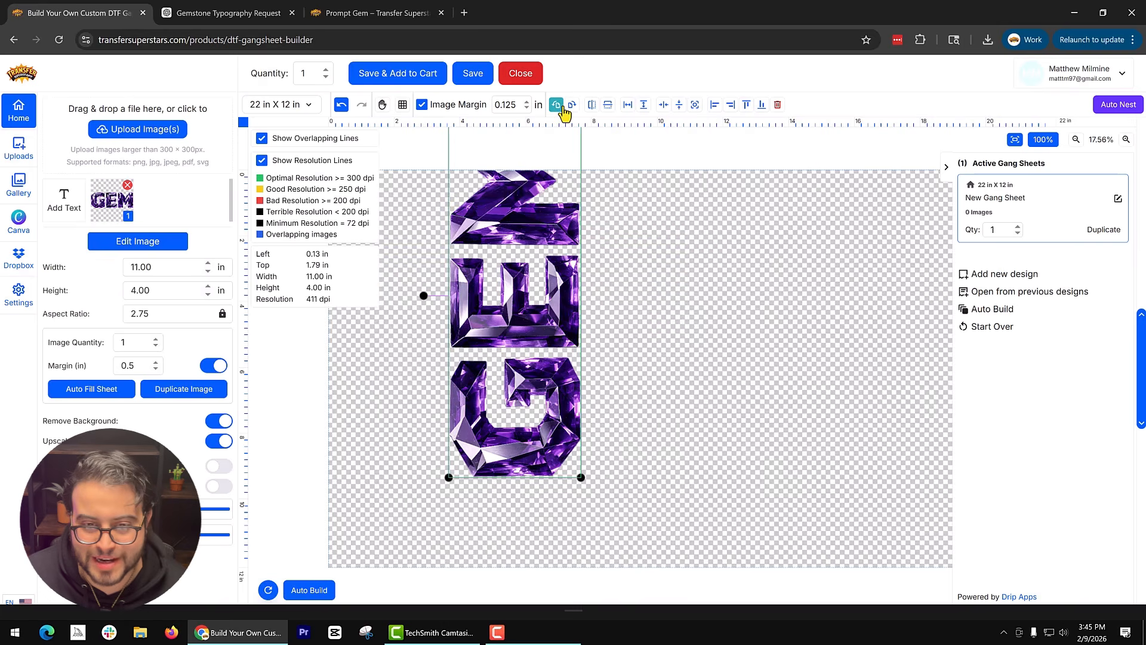
drag(534, 339, 414, 413)
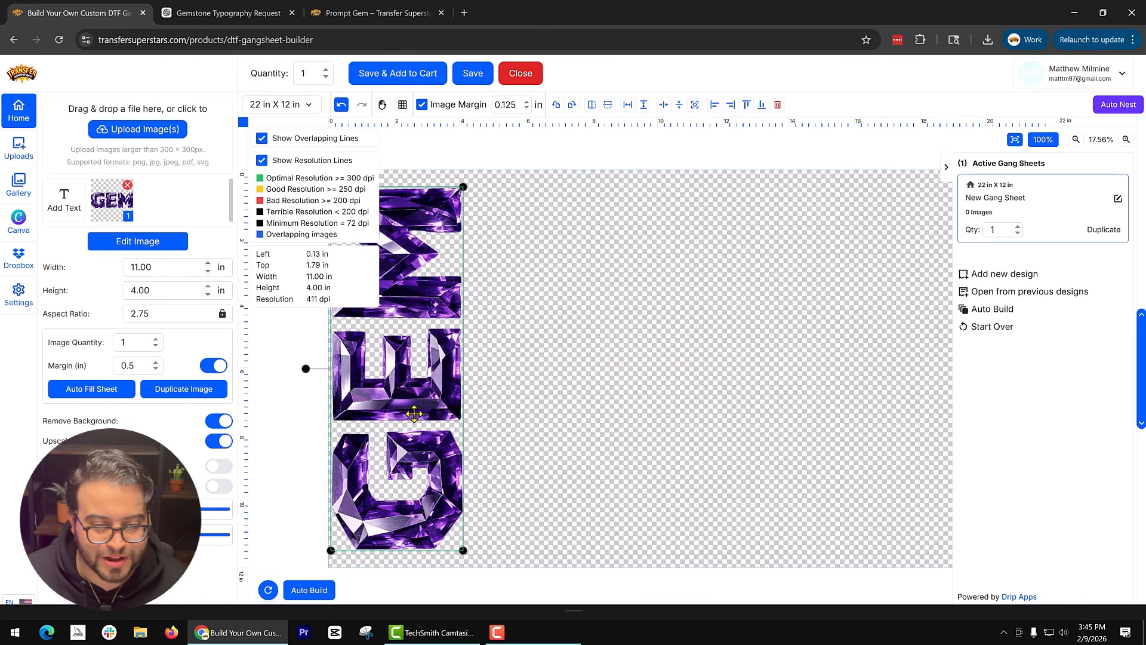
Duplicate the rotated GEM artwork to make four copies across the sheet, declining the creation of new sheets.
click(183, 391)
click(184, 391)
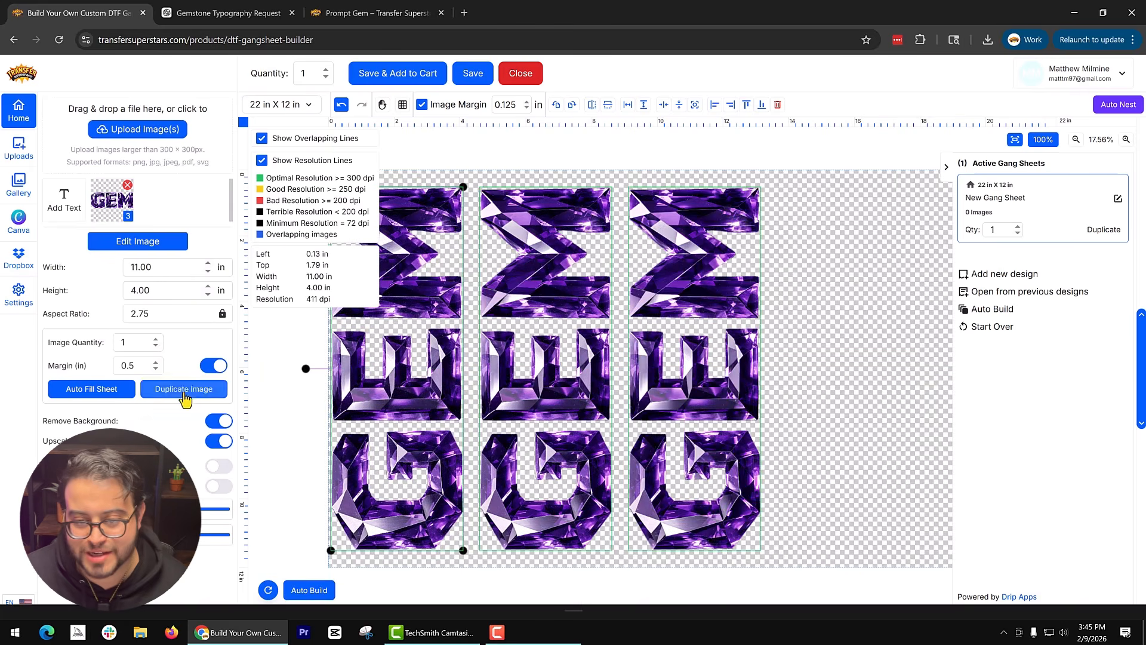
click(184, 391)
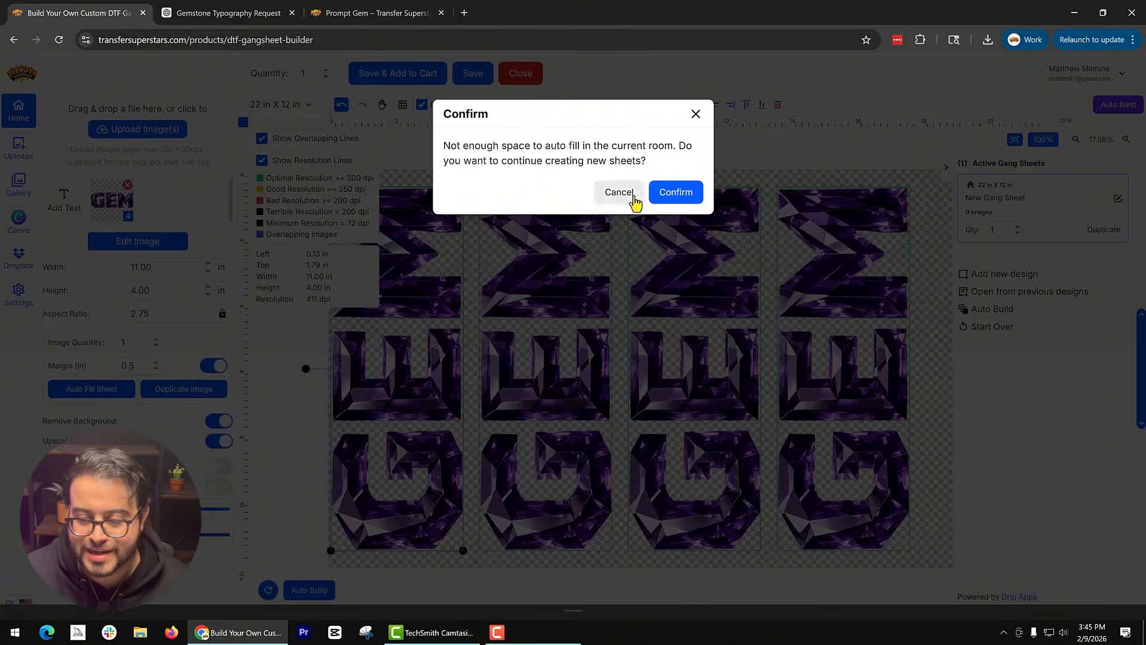
click(633, 198)
Add a fifth GEM image to the sheet from the uploaded artwork and set its width to 11 in.
click(949, 171)
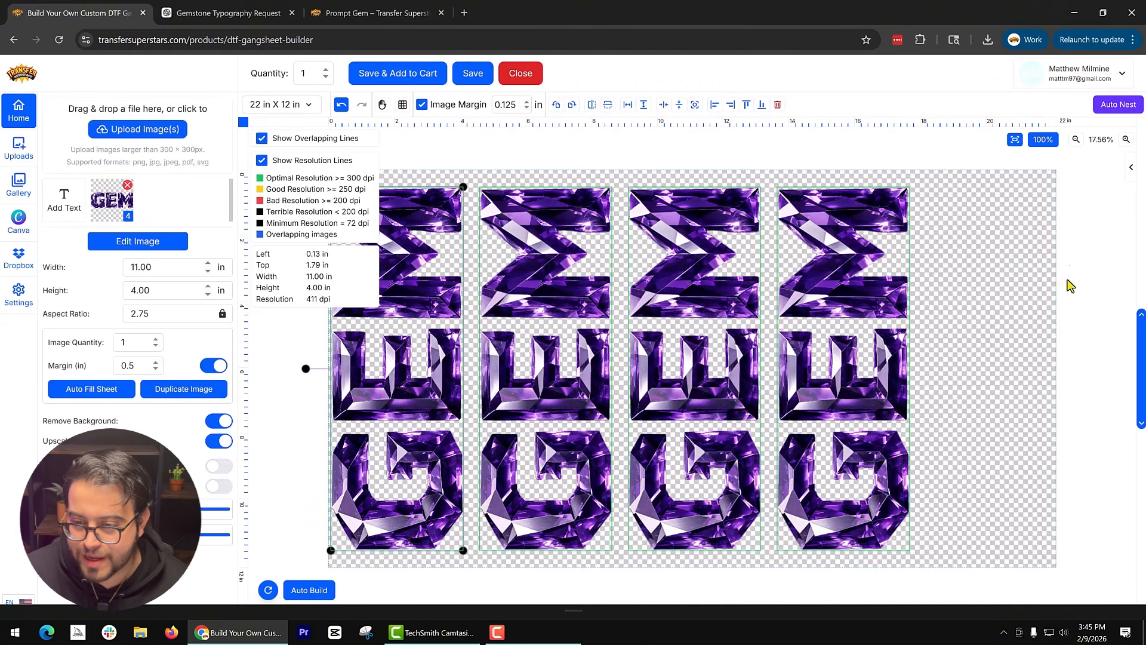
click(112, 203)
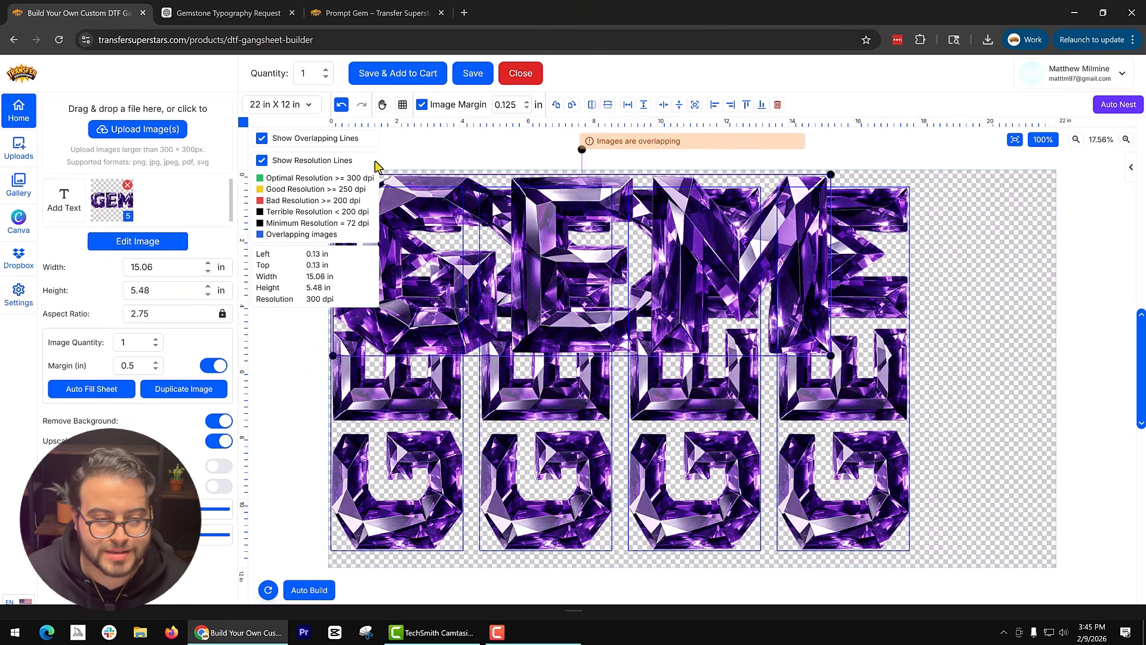
double_click(148, 269)
text(11)
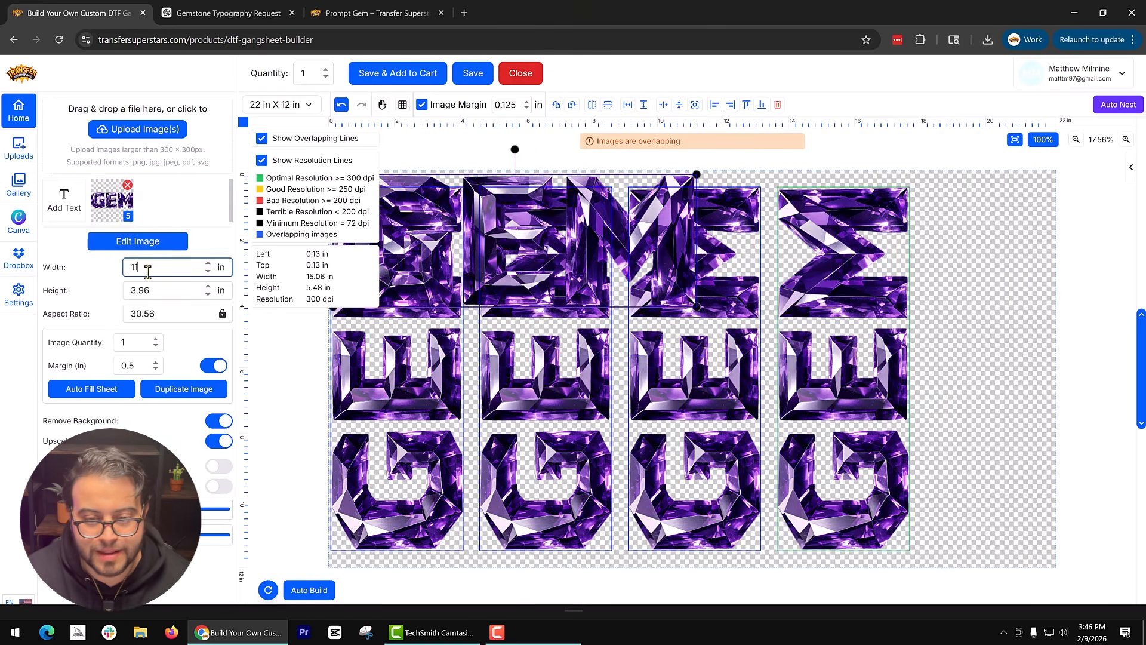
Rotate the fifth GEM image 90° counterclockwise and align it in the empty space at the sheet's right end.
click(556, 106)
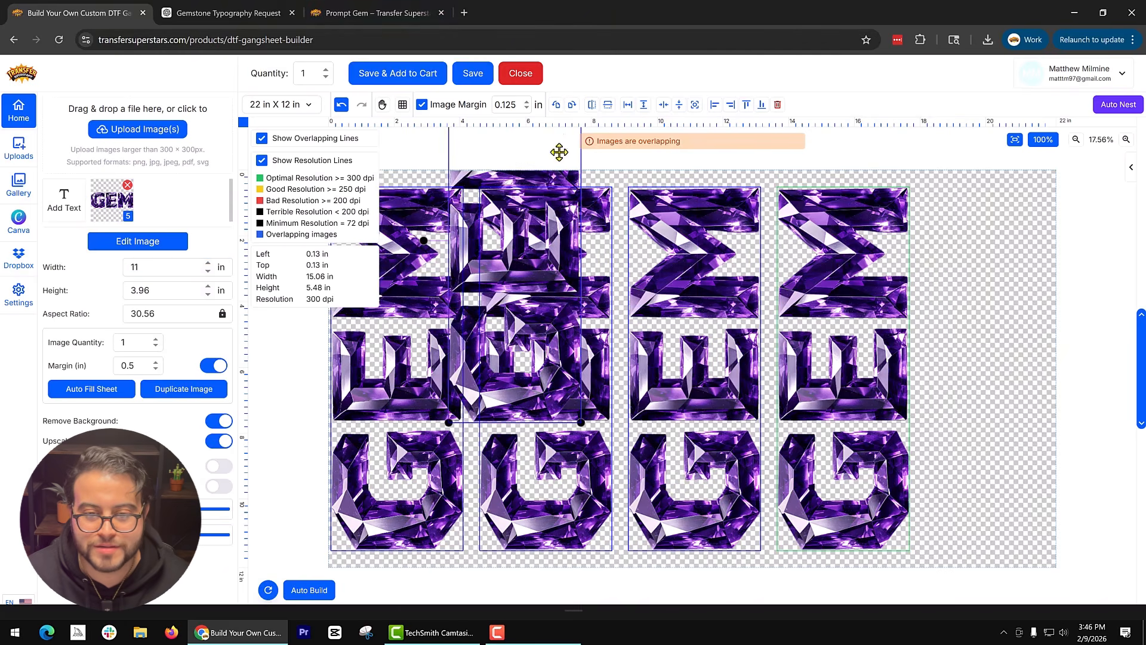
drag(542, 253, 1001, 373)
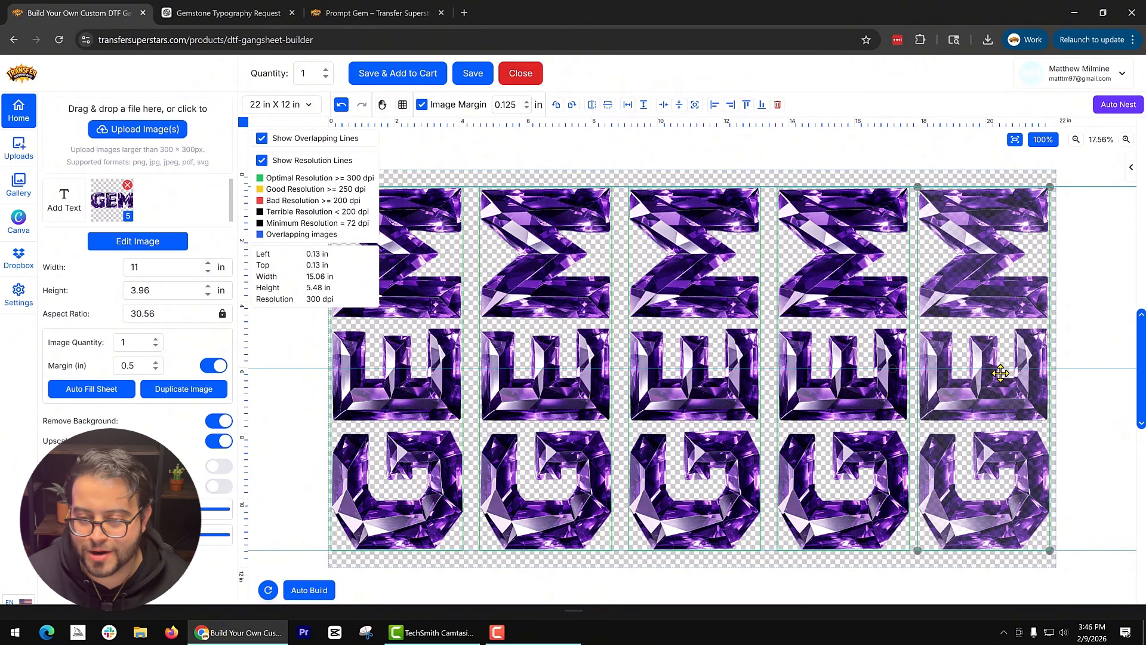
drag(1001, 373, 1001, 373)
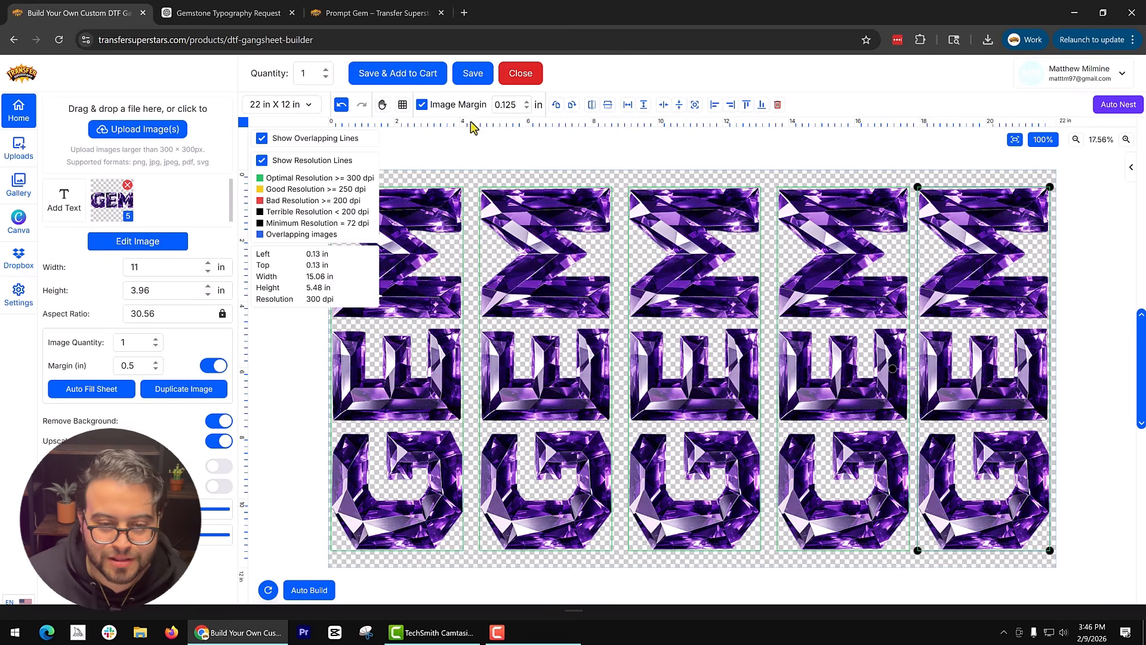
Save the gang sheet, accept the artwork rights agreement, and add the sheet to the cart.
click(421, 75)
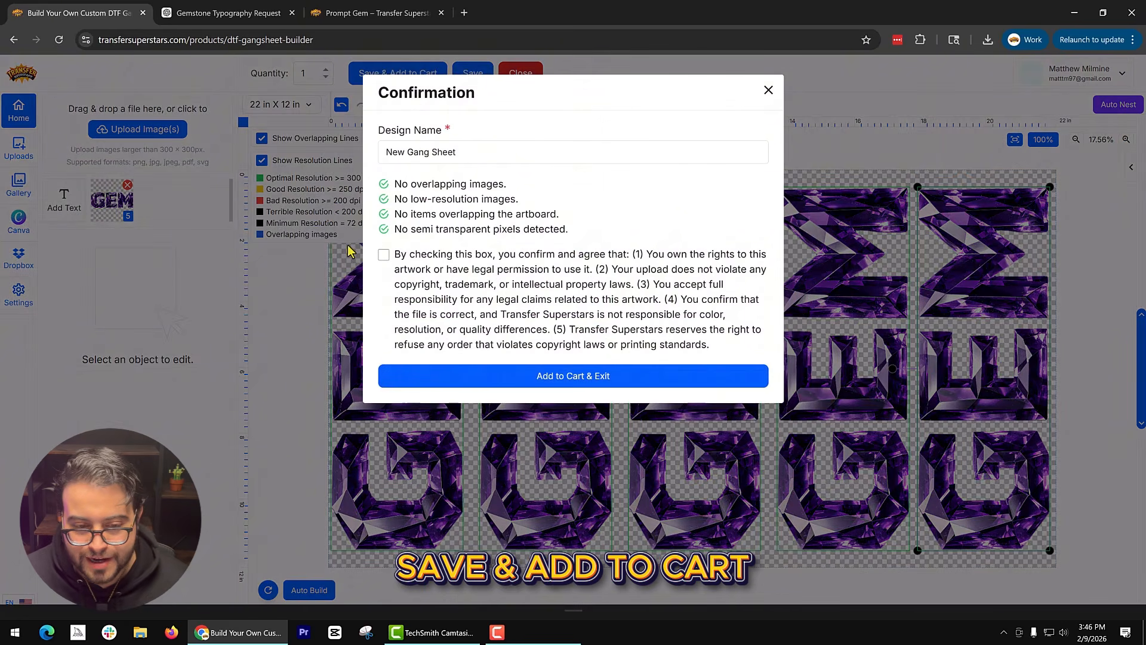
click(541, 378)
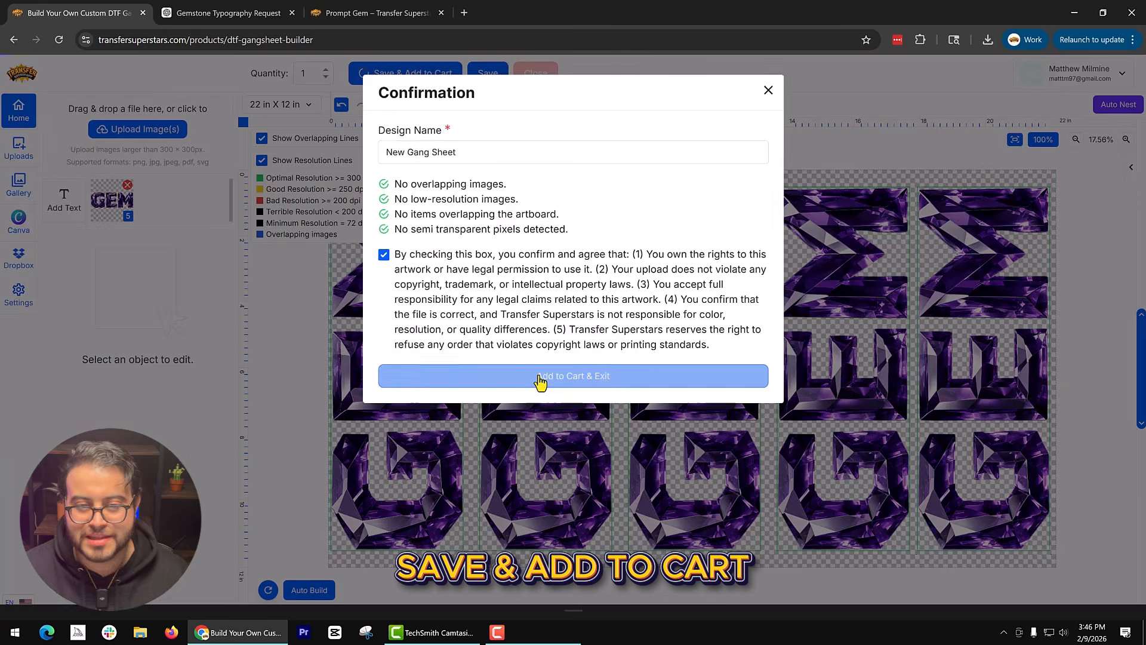